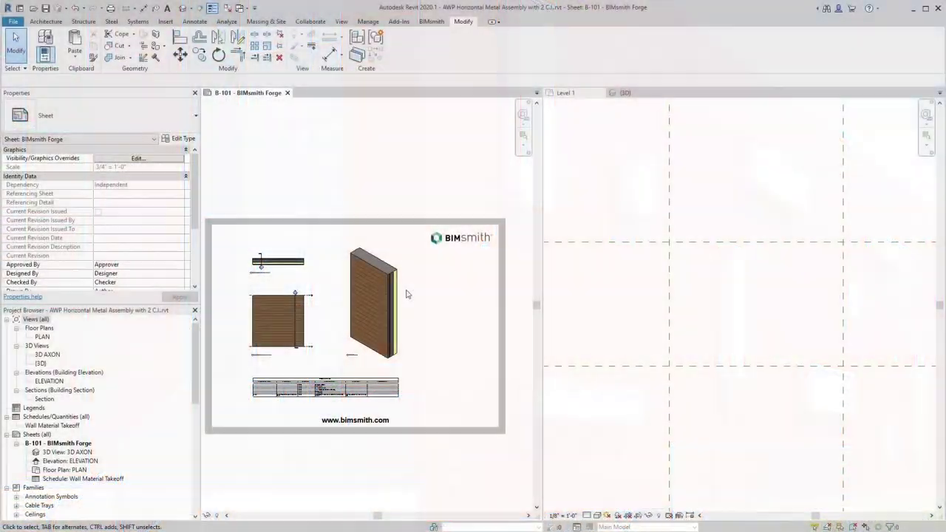
# Step: Copy the BIMsmith sample wall from the sheet into Project1's Level 1 plan beside the grid
pyautogui.doubleClick(382, 278)
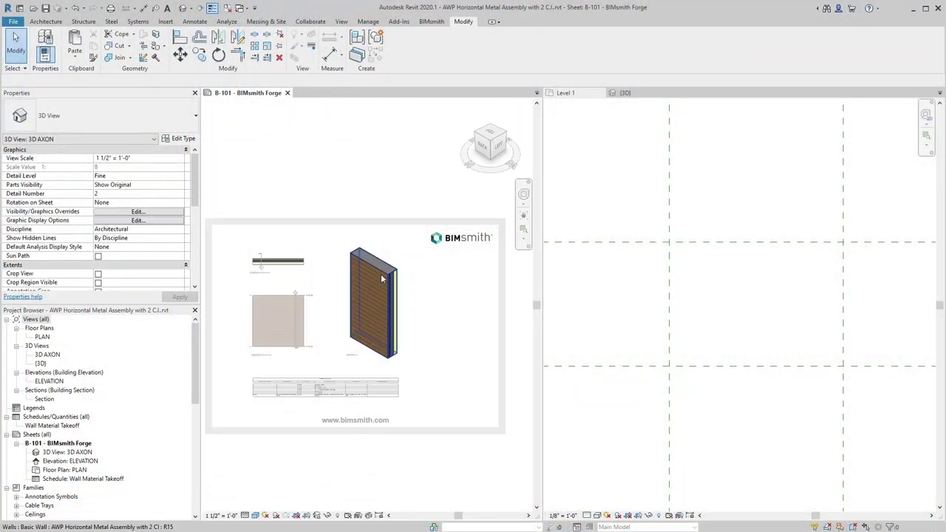
pyautogui.click(373, 296)
pyautogui.moveTo(373, 296); pyautogui.dragTo(599, 276)
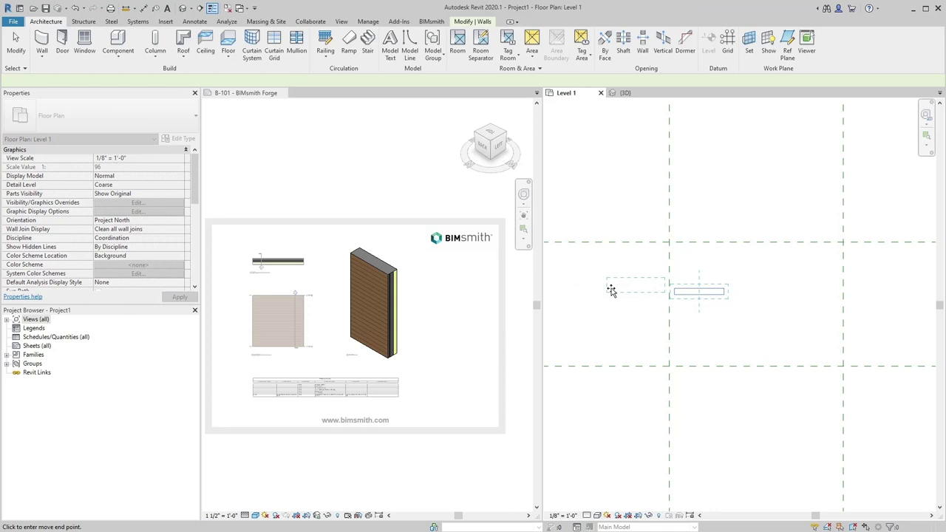
pyautogui.click(607, 295)
# Step: Draw a rectangular ring of walls of the same type around the grid with Create Similar
pyautogui.click(641, 378)
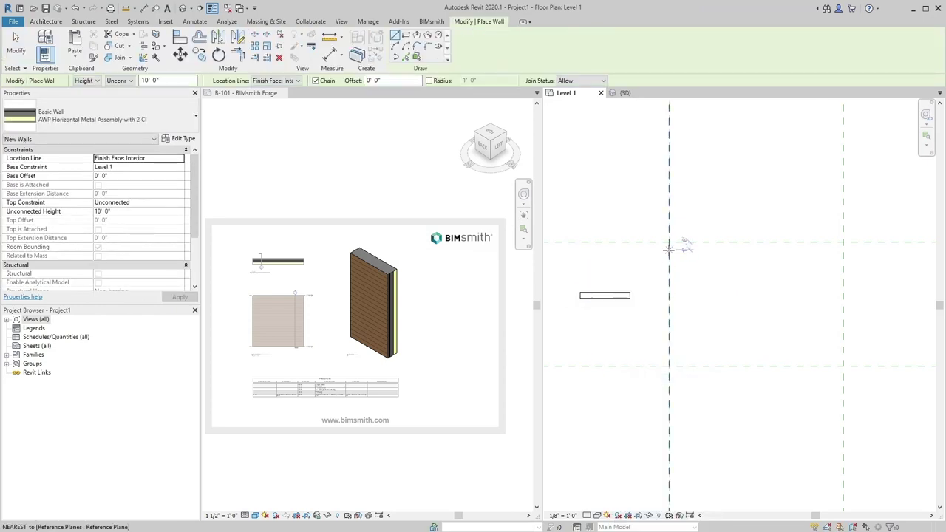
pyautogui.click(668, 241)
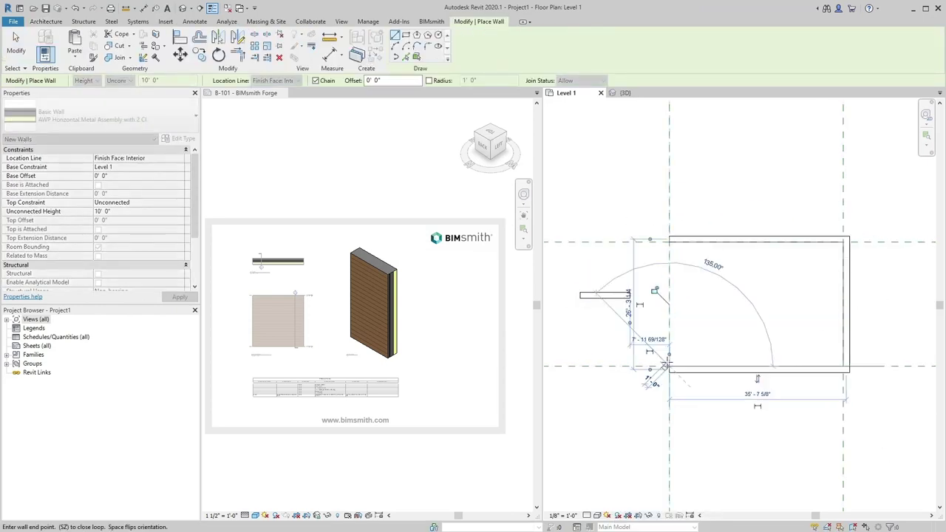
pyautogui.press('Escape')
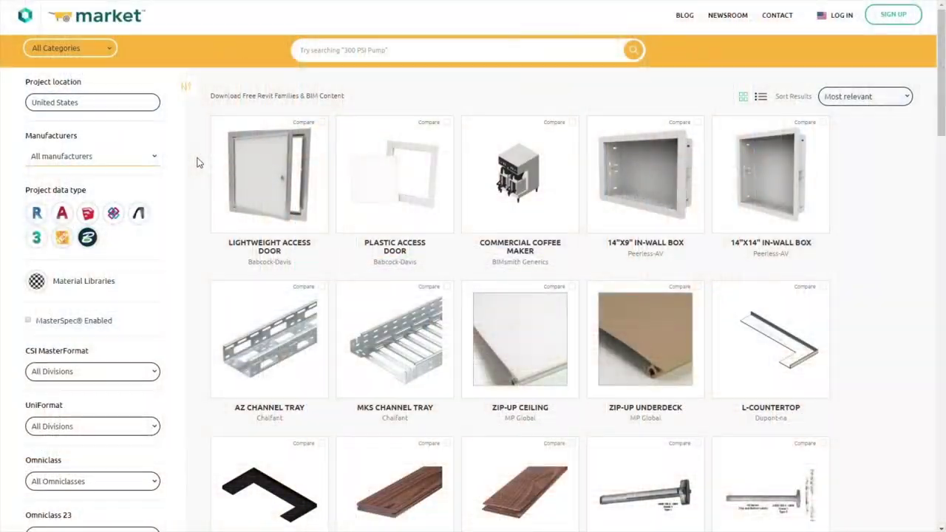
# Step: Filter the products to manufacturer Nichiha and show differences between compared products
pyautogui.click(138, 160)
pyautogui.write('Nichiha')
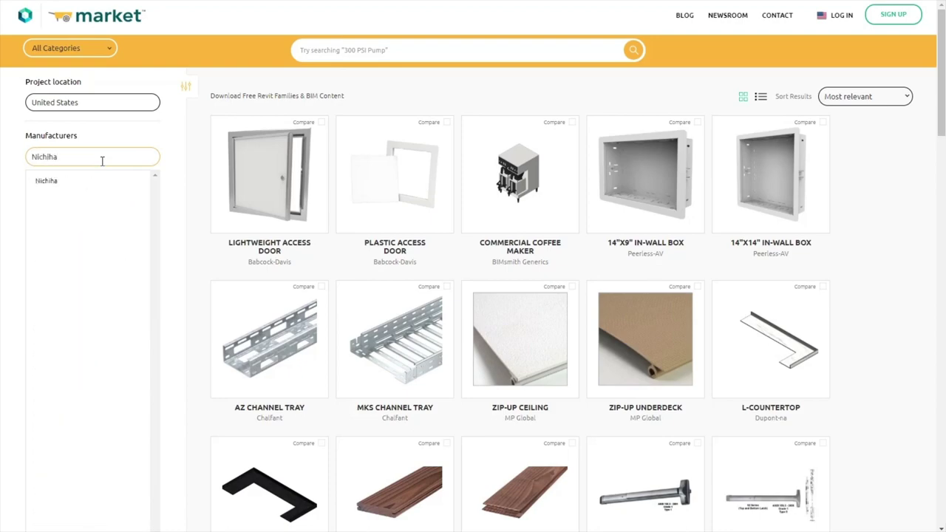
pyautogui.click(65, 181)
pyautogui.scroll(-6, 197, 157)
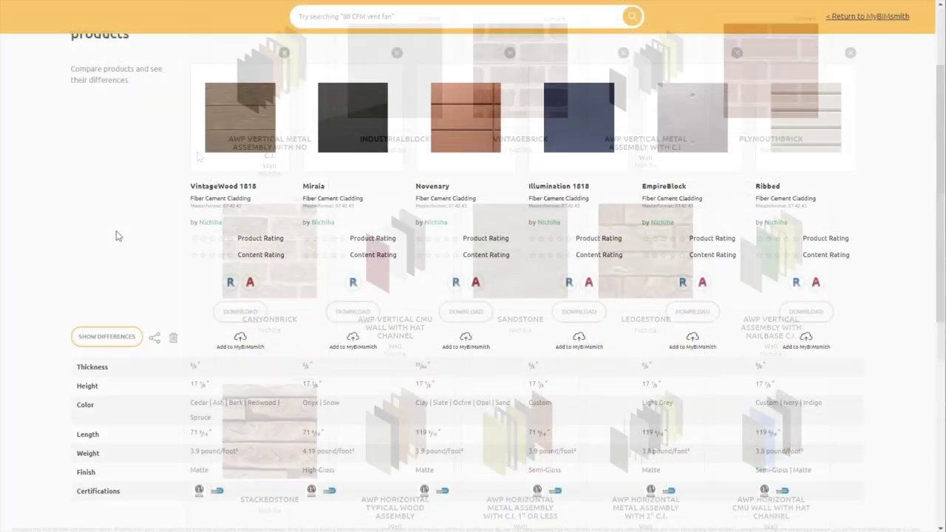
pyautogui.click(106, 336)
# Step: Open the VintageWood 1818 product page and browse its image carousel
pyautogui.click(207, 172)
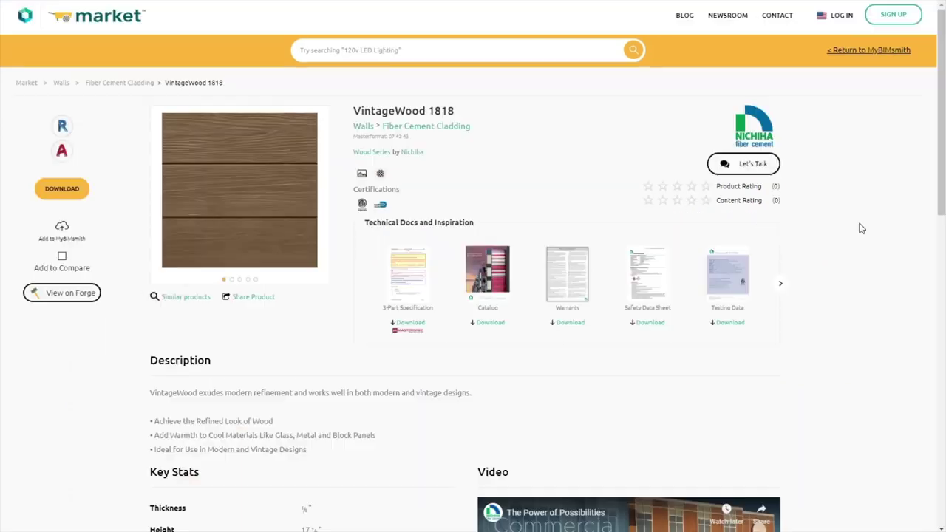
pyautogui.moveTo(938, 126)
pyautogui.mouseDown()
pyautogui.moveTo(943, 266)
pyautogui.moveTo(935, 109)
pyautogui.mouseUp()
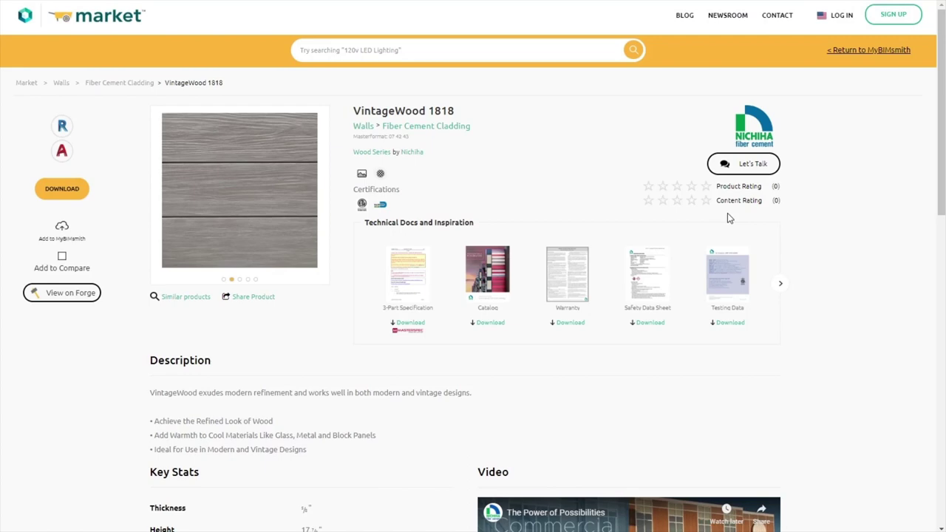
pyautogui.click(410, 271)
pyautogui.click(660, 446)
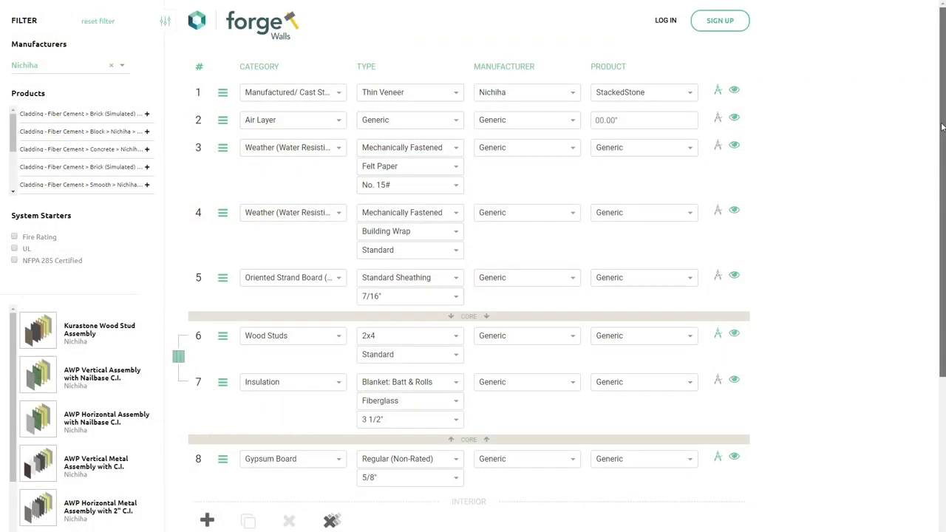
# Step: Explode the Kurastone Wood Stud Assembly in the 3D viewer to see its separate layers
pyautogui.moveTo(943, 135); pyautogui.dragTo(872, 364)
pyautogui.click(525, 250)
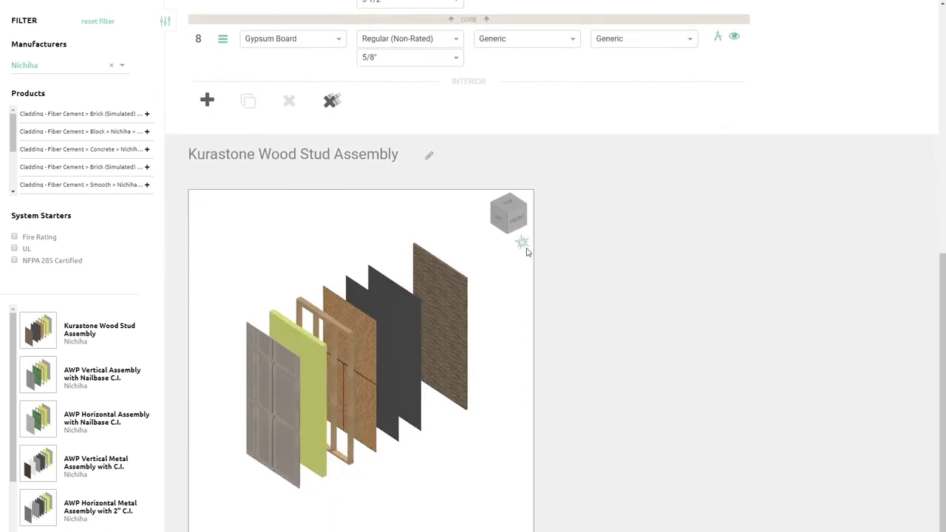
pyautogui.moveTo(941, 265); pyautogui.dragTo(933, 13)
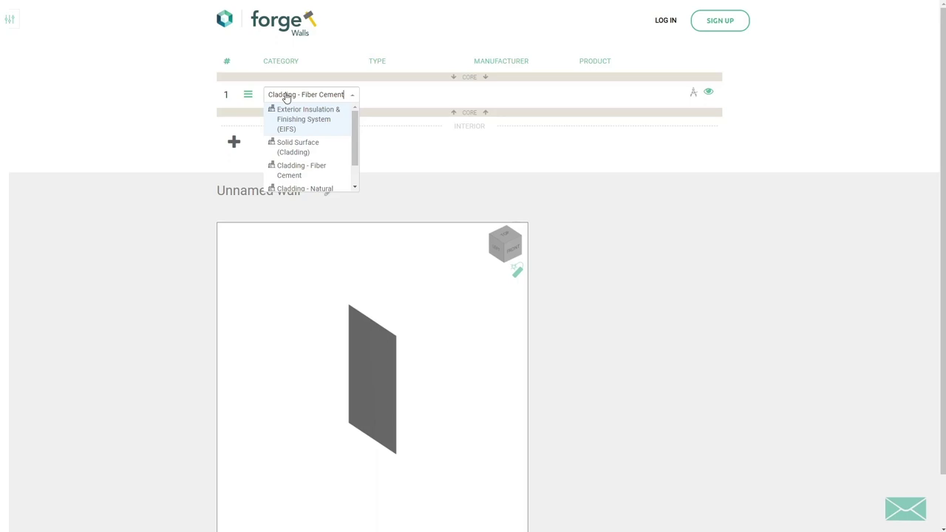
# Step: Set layer 1 to Cladding - Fiber Cement, Woodgrain, Nichiha VintageWood 3030
pyautogui.click(288, 111)
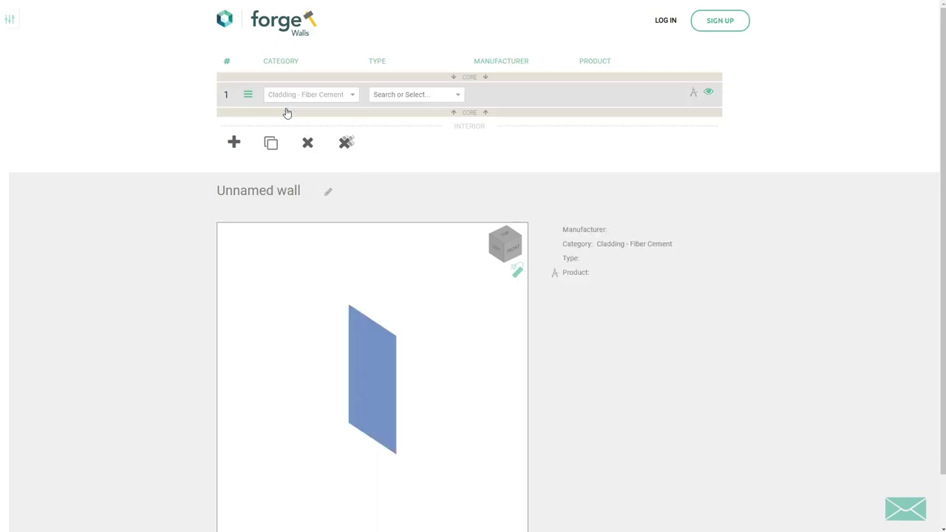
pyautogui.click(394, 96)
pyautogui.click(397, 175)
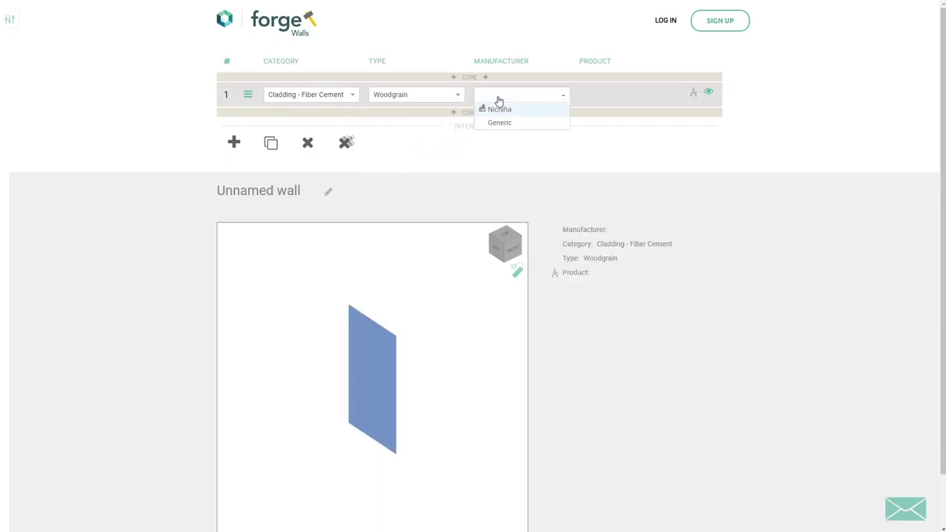
pyautogui.click(499, 108)
pyautogui.click(603, 97)
pyautogui.click(610, 137)
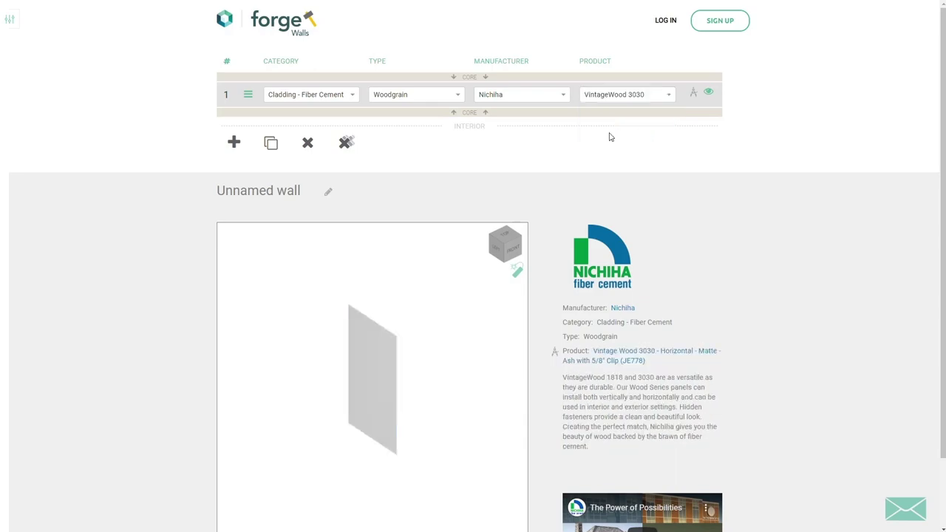
# Step: Give the VintageWood layer Horizontal orientation and Bark colour, and save it
pyautogui.click(693, 93)
pyautogui.click(279, 93)
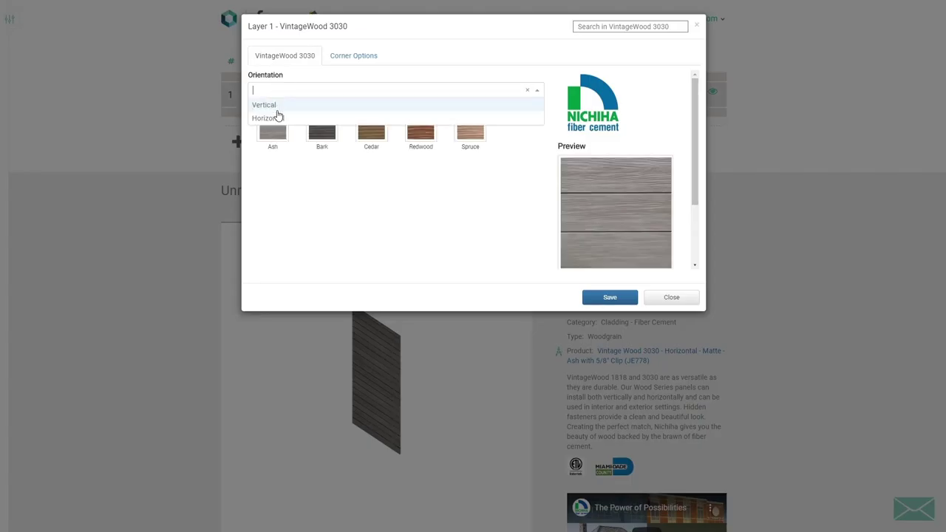
pyautogui.click(274, 111)
pyautogui.click(273, 128)
pyautogui.click(325, 129)
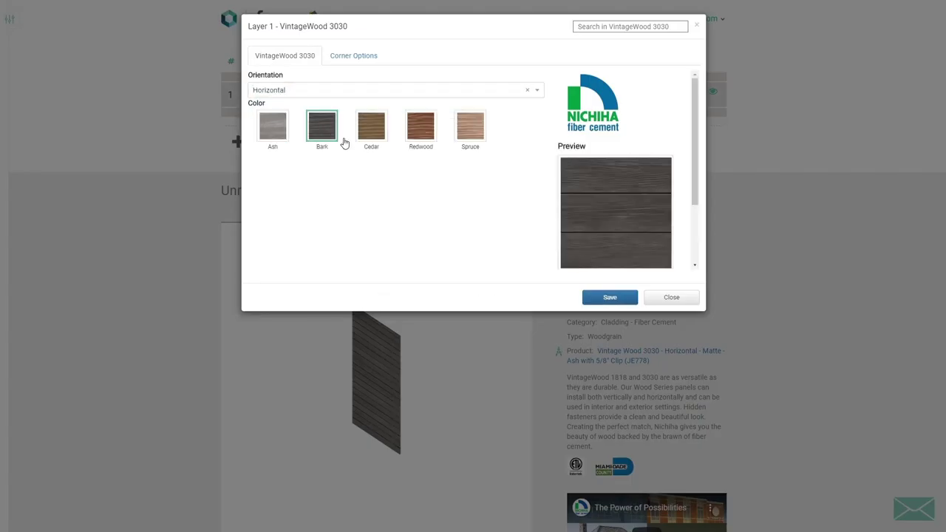
pyautogui.click(602, 294)
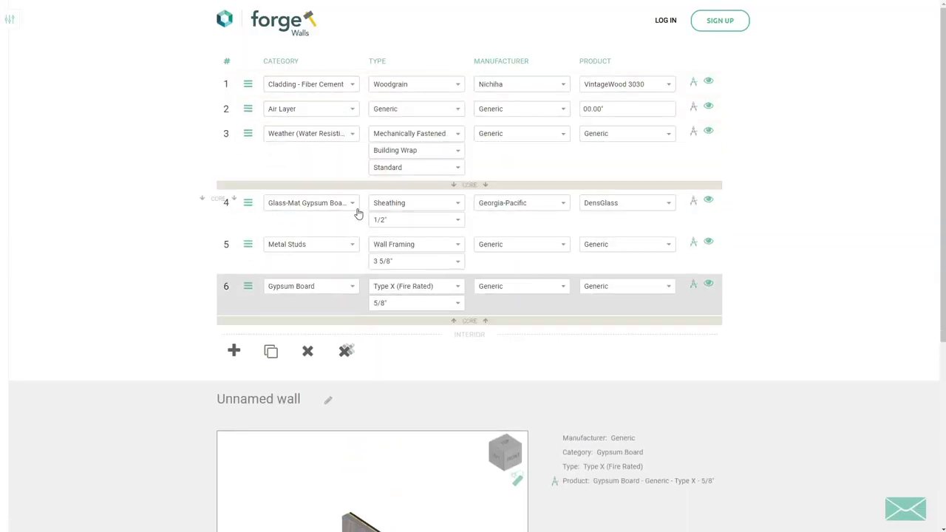
# Step: Rename the wall 'NFPA 285 Compliant Assembly', explode it, and build the assembly
pyautogui.scroll(-5, 416, 354)
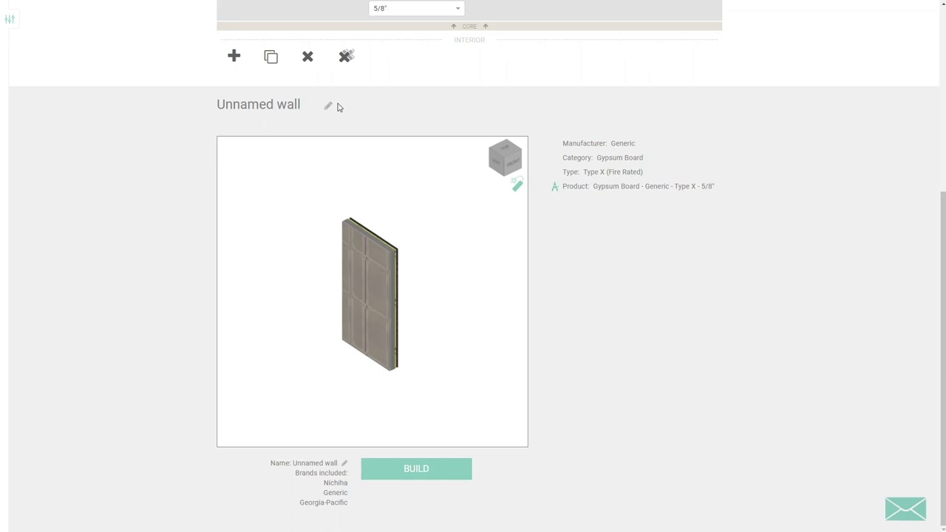
pyautogui.click(333, 106)
pyautogui.write('NFPA 285 Compliant Assembly')
pyautogui.press('Return')
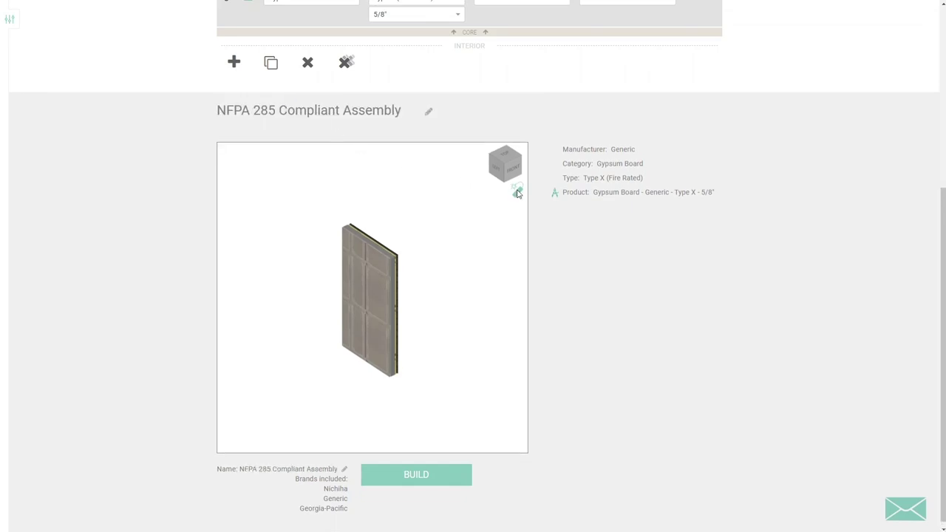
pyautogui.click(517, 193)
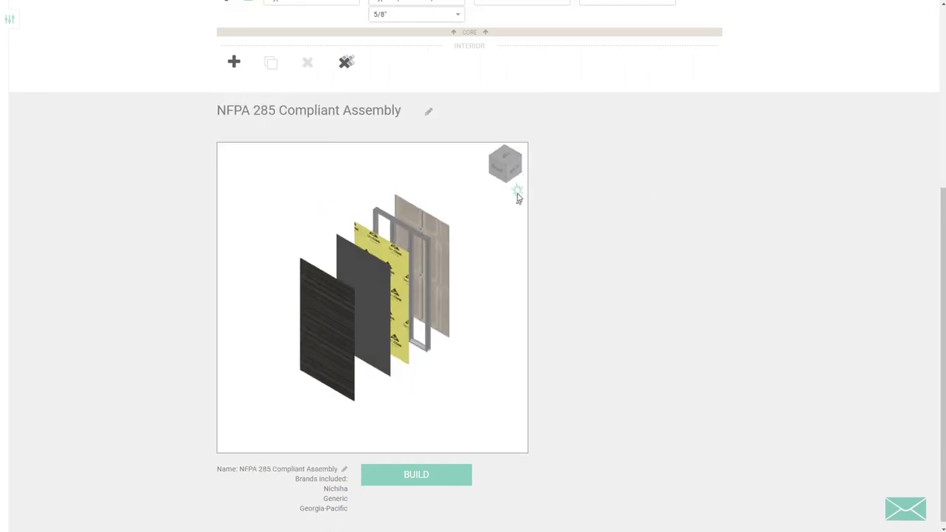
pyautogui.click(418, 475)
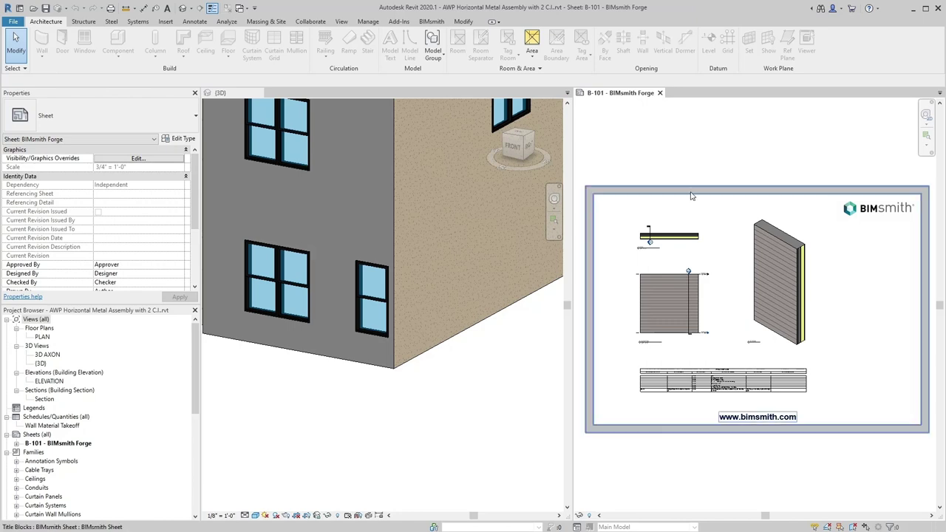
# Step: Copy the Forge sheet wall and paste it beside the multi-family building, keeping existing types
pyautogui.doubleClick(776, 240)
pyautogui.click(776, 240)
pyautogui.hotkey('ctrl', 'c')
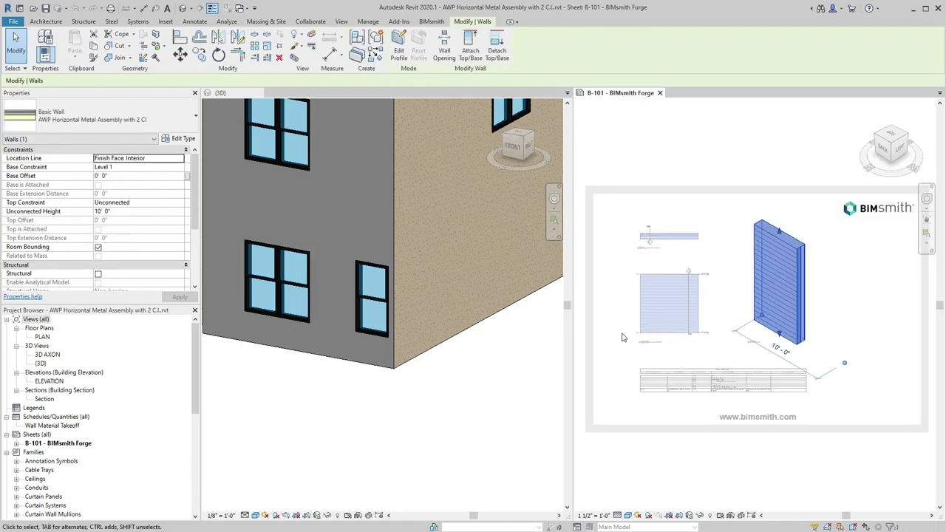
pyautogui.click(491, 381)
pyautogui.hotkey('ctrl', 'v')
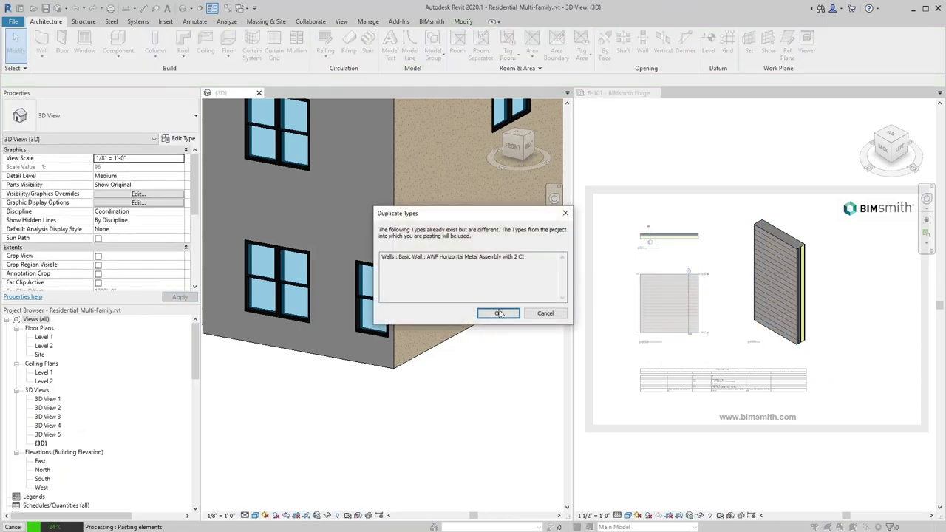
pyautogui.click(500, 311)
pyautogui.click(441, 400)
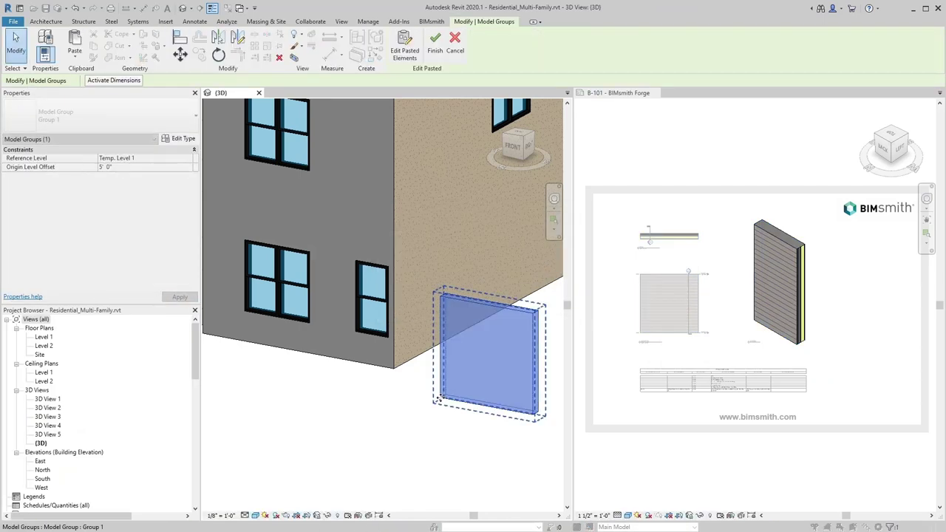
pyautogui.click(430, 399)
pyautogui.click(445, 399)
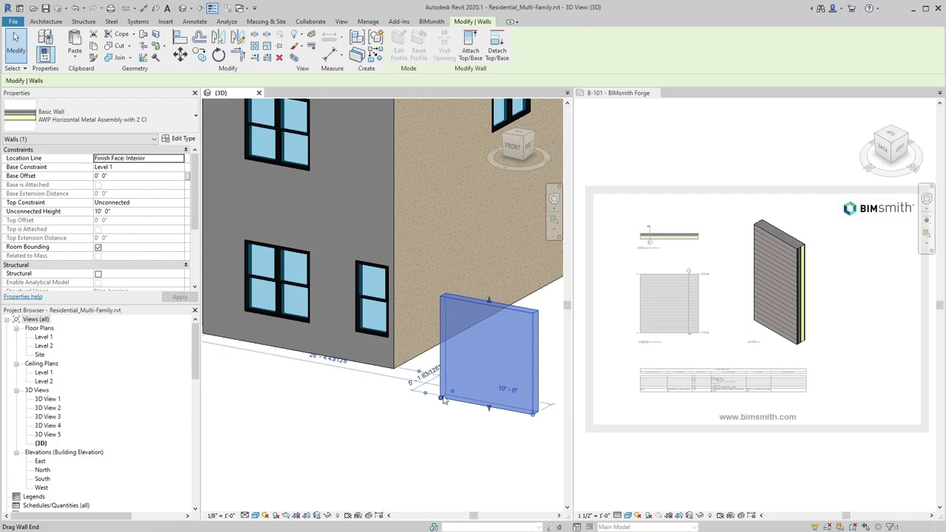
pyautogui.click(387, 401)
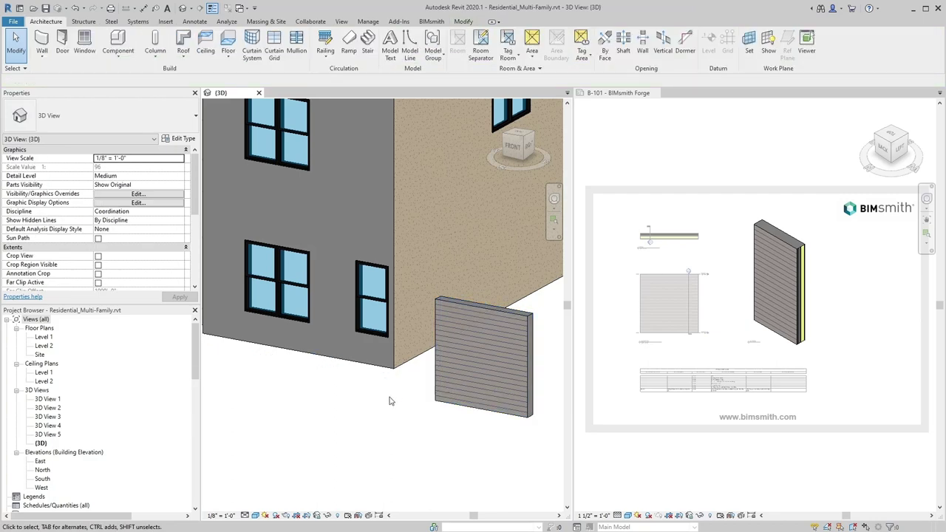
# Step: Change the building's left exterior wall to the AWP Horizontal Metal Assembly type
pyautogui.click(342, 365)
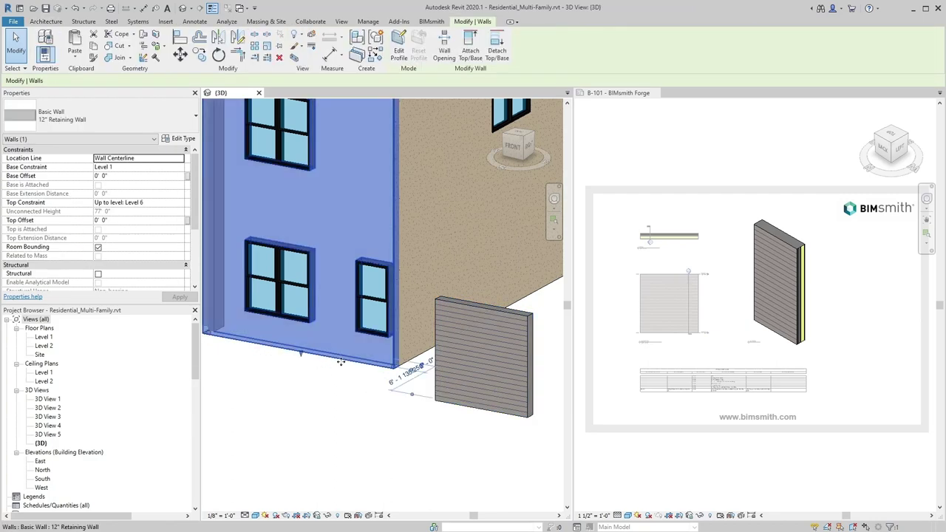
pyautogui.click(145, 126)
pyautogui.click(145, 185)
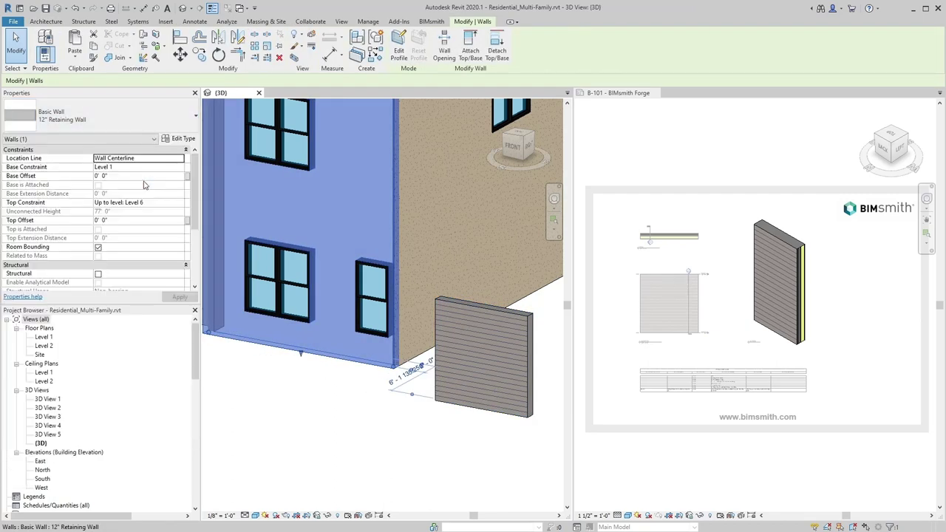
pyautogui.click(334, 392)
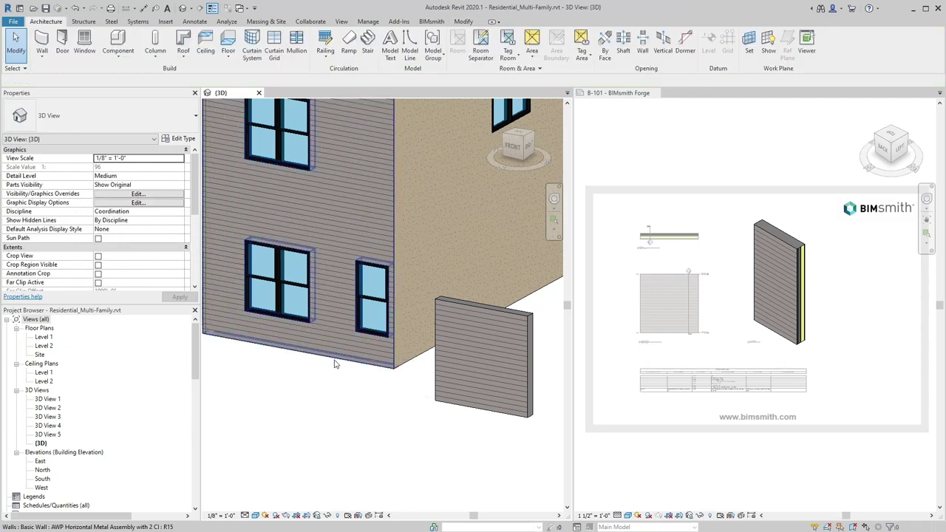
# Step: Set the wall type's cladding layer material to Nichiha Smooth Illumination 3030 and apply
pyautogui.click(333, 362)
pyautogui.click(170, 145)
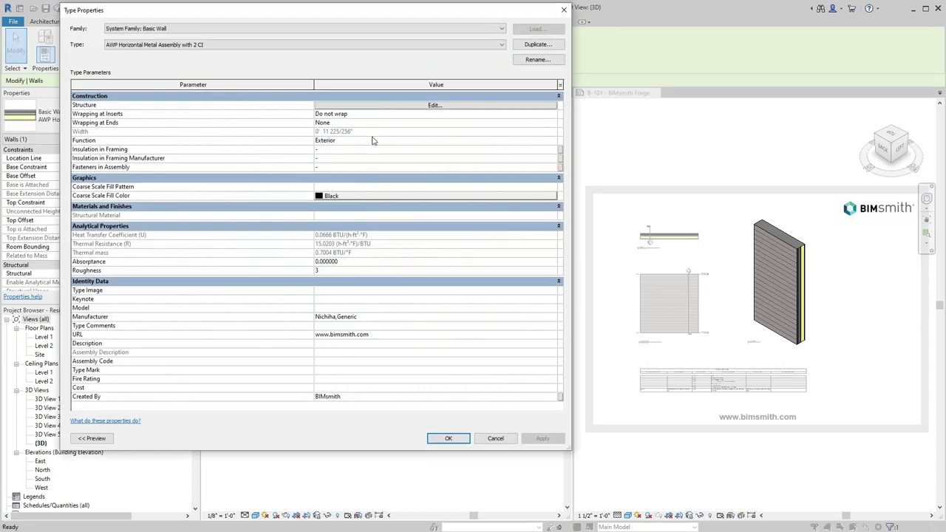
pyautogui.click(435, 104)
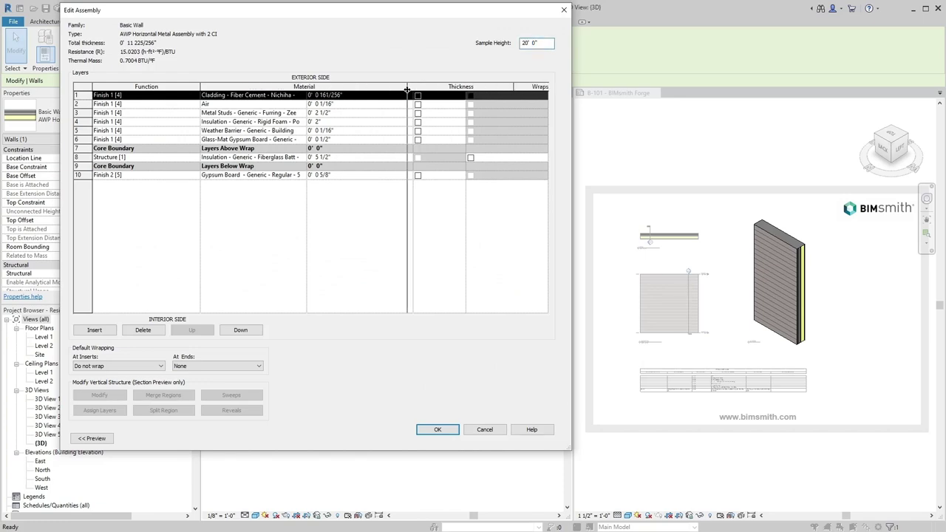
pyautogui.moveTo(406, 90); pyautogui.dragTo(406, 91)
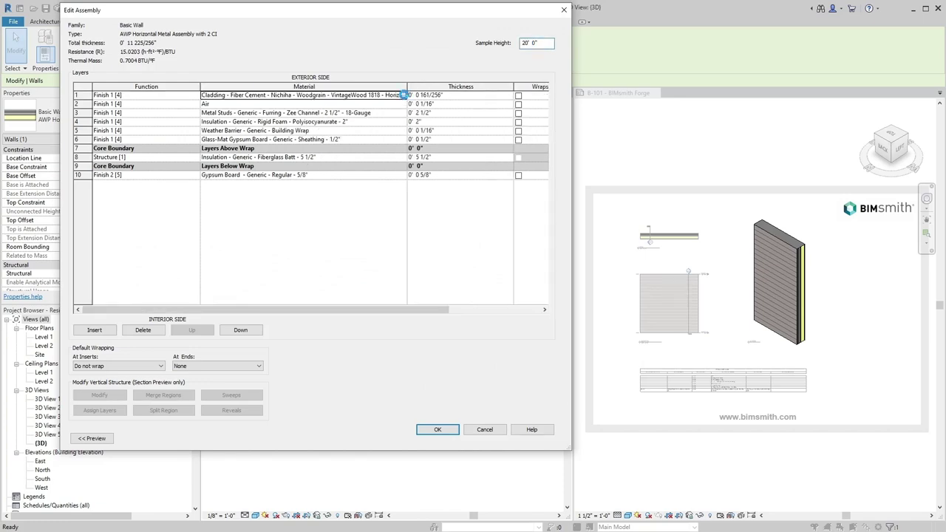
pyautogui.click(403, 95)
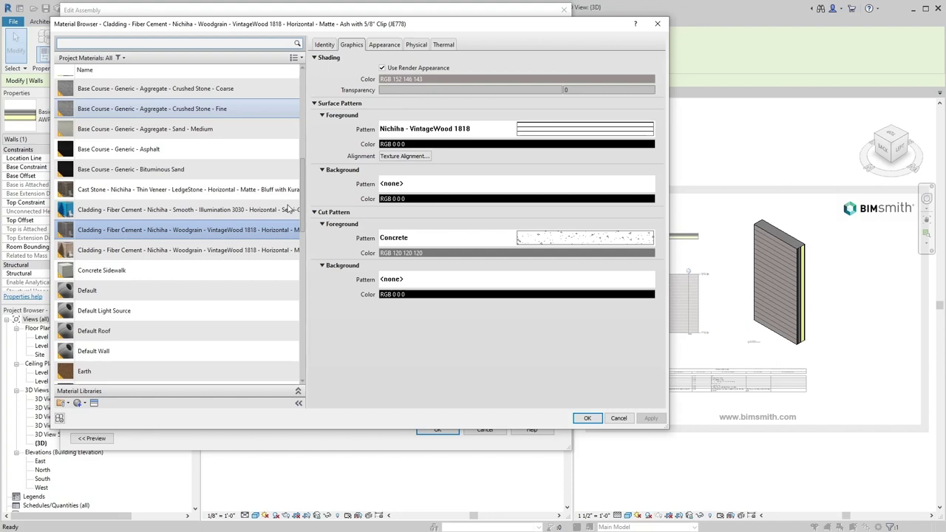
pyautogui.click(288, 209)
pyautogui.click(586, 418)
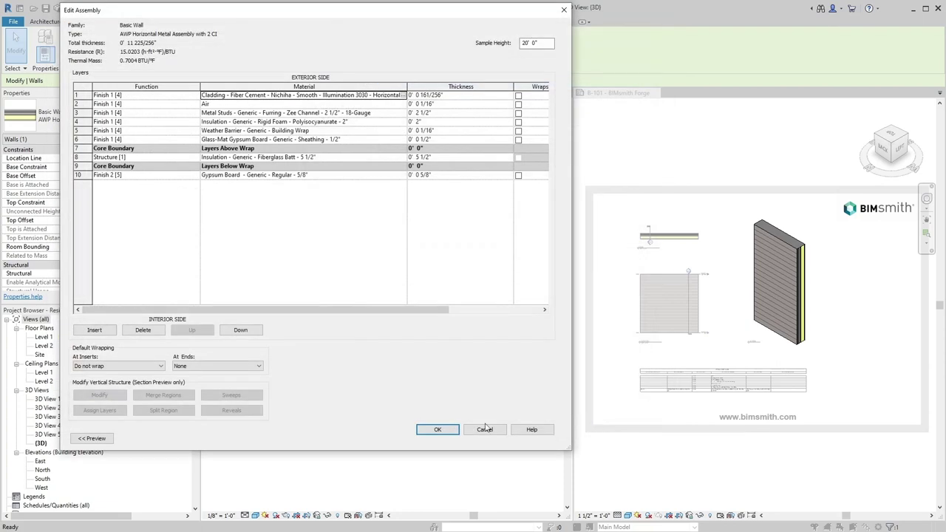
pyautogui.click(450, 428)
pyautogui.click(449, 438)
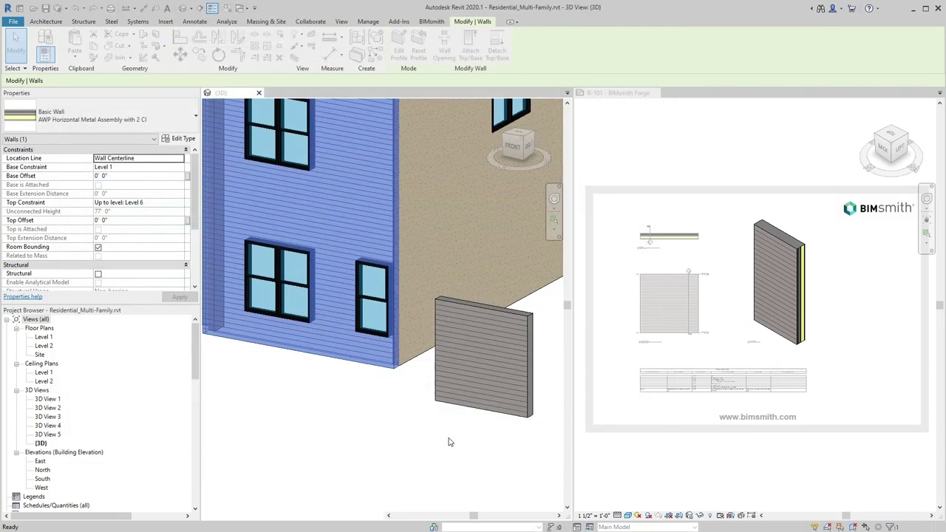
# Step: Place a VintageWood 3030 material sample from the sheet in front of the building
pyautogui.click(358, 412)
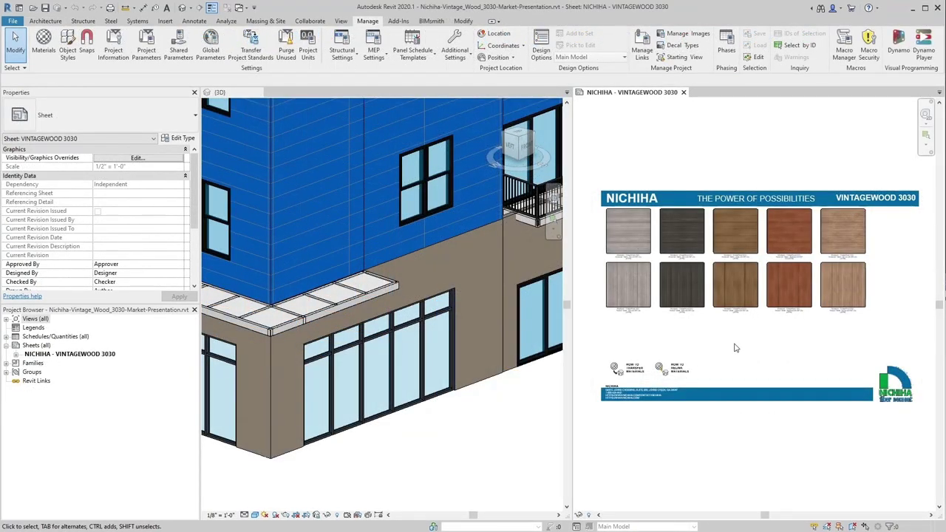
pyautogui.doubleClick(700, 244)
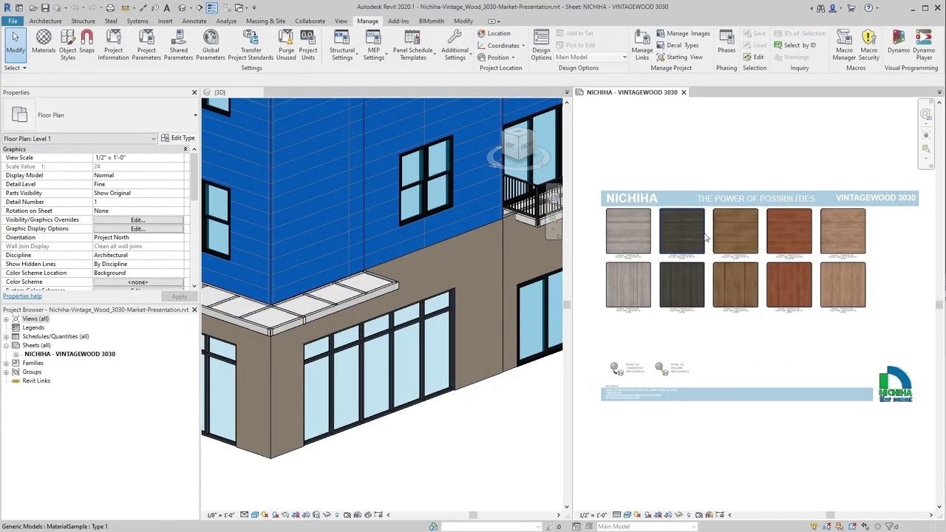
pyautogui.click(694, 237)
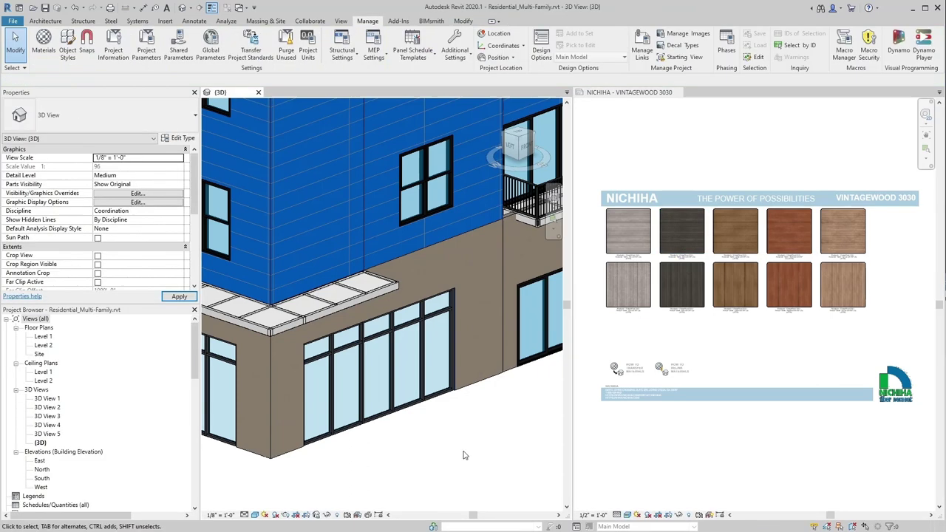
pyautogui.click(463, 453)
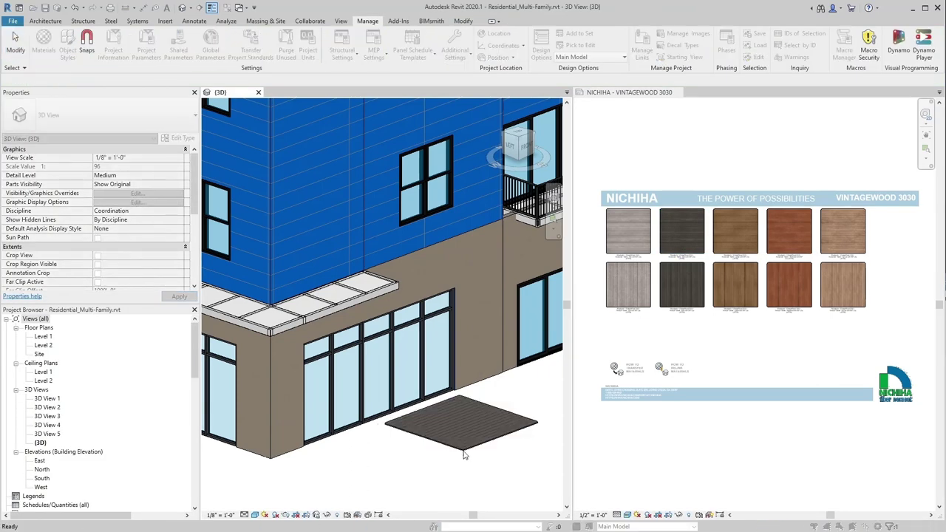
pyautogui.press('Escape')
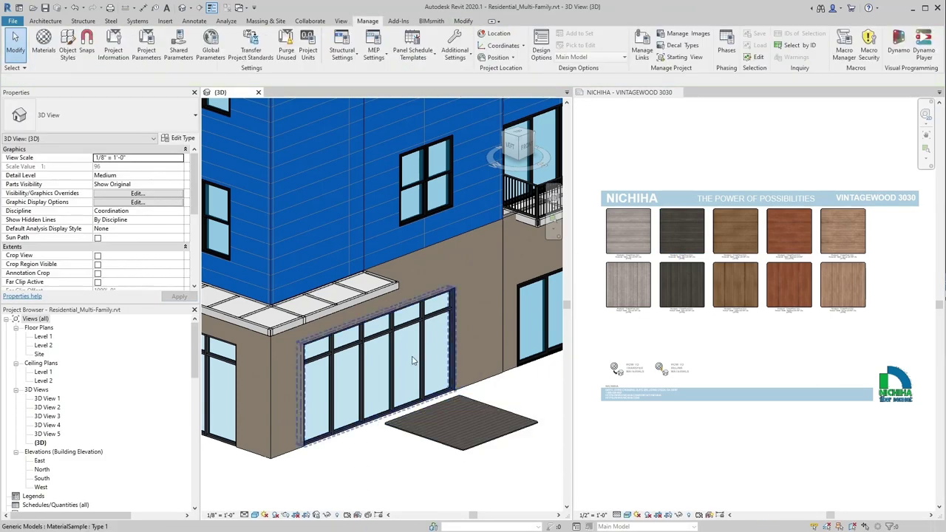
# Step: Change the blue upper wall's structure material to Woodgrain VintageWood 3030 and apply
pyautogui.click(344, 202)
pyautogui.click(180, 138)
pyautogui.click(320, 136)
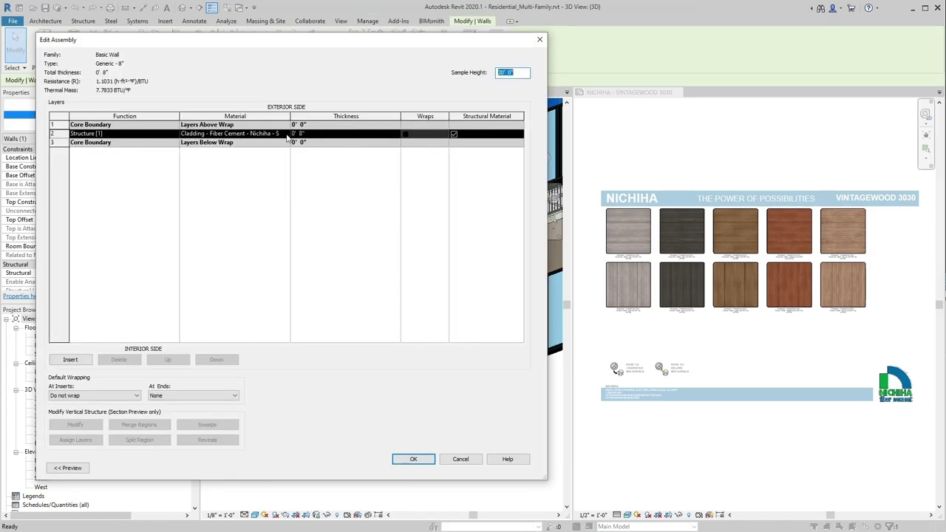
pyautogui.click(289, 134)
pyautogui.click(287, 134)
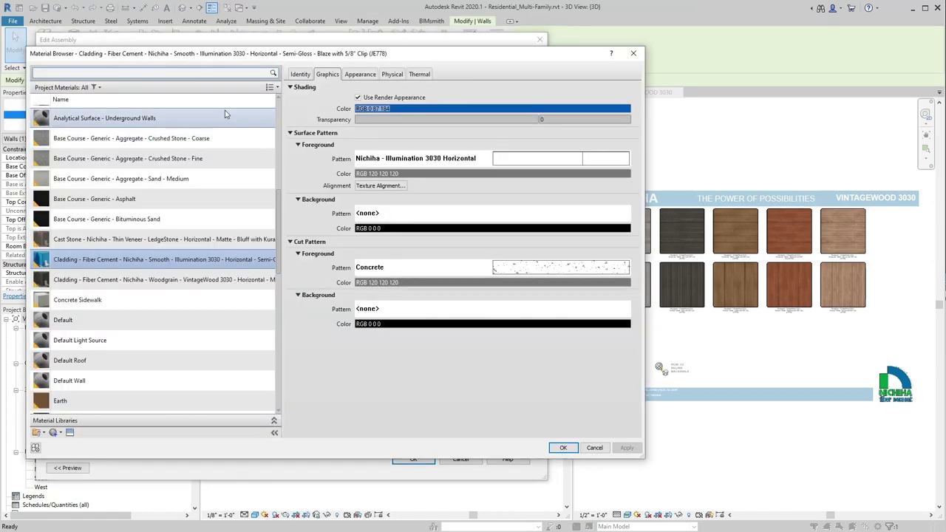
pyautogui.click(220, 280)
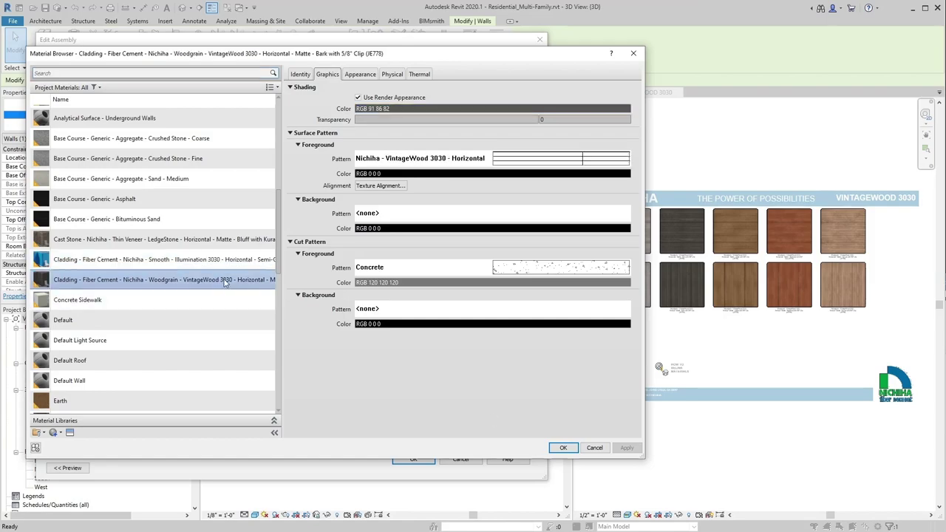
pyautogui.click(563, 448)
pyautogui.click(413, 459)
pyautogui.click(424, 469)
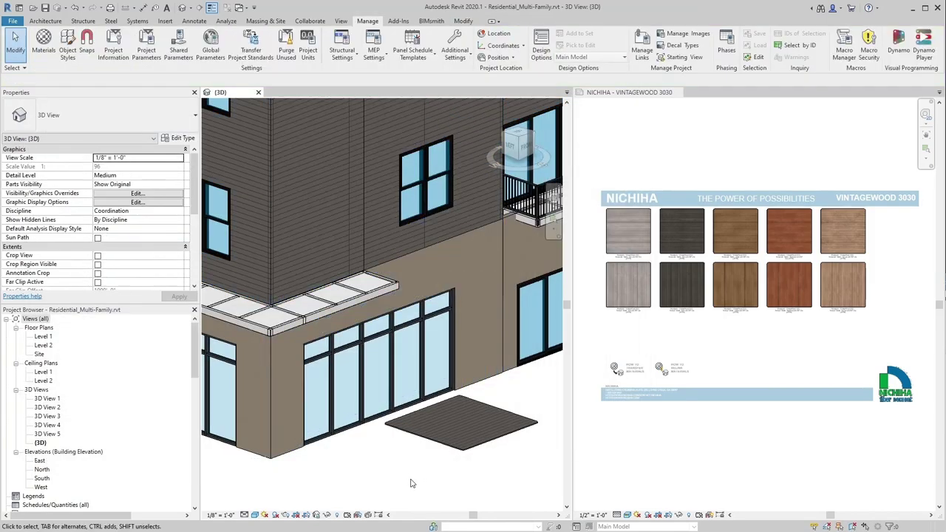